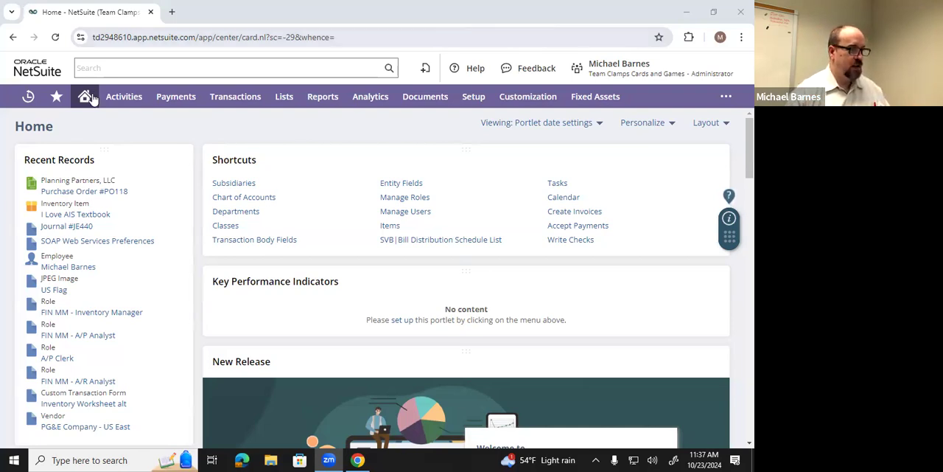
- Open the accounting preferences
{"action": "mouse_move", "coordinate": [475, 94]}
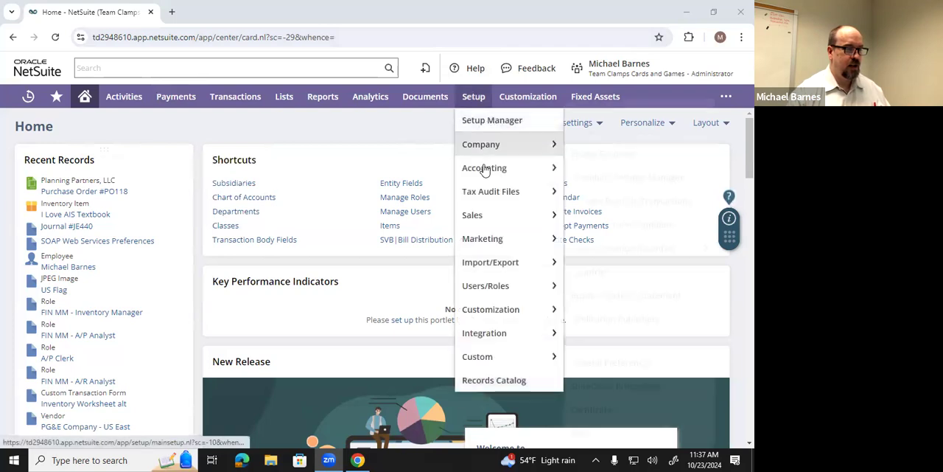
{"action": "mouse_move", "coordinate": [503, 171]}
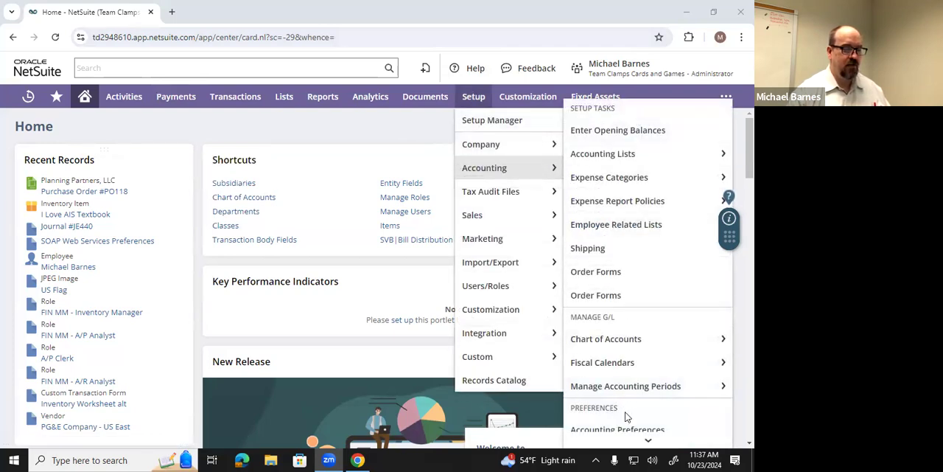
{"action": "scroll", "coordinate": [626, 413], "scroll_direction": "down", "scroll_amount": 1}
{"action": "left_click", "coordinate": [625, 373]}
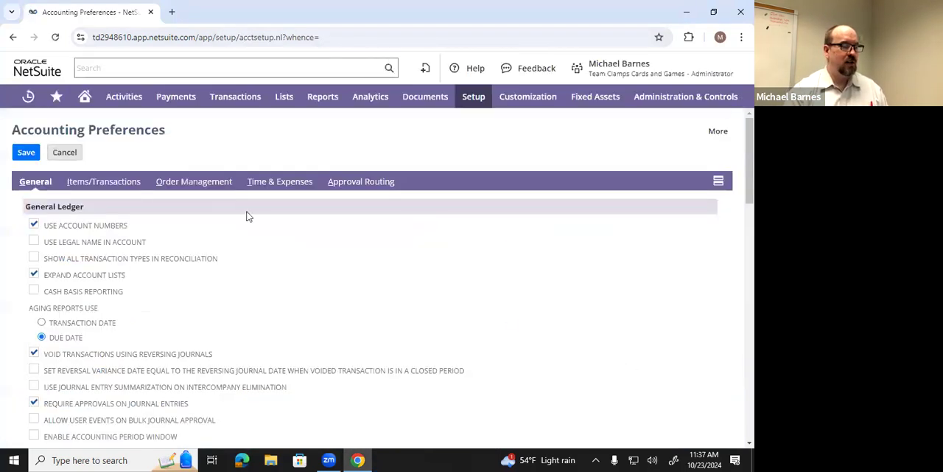
- Review the order management preferences for purchasing and receiving
{"action": "left_click", "coordinate": [196, 183]}
{"action": "scroll", "coordinate": [208, 240], "scroll_direction": "down", "scroll_amount": 5}
{"action": "scroll", "coordinate": [208, 244], "scroll_direction": "down", "scroll_amount": 15}
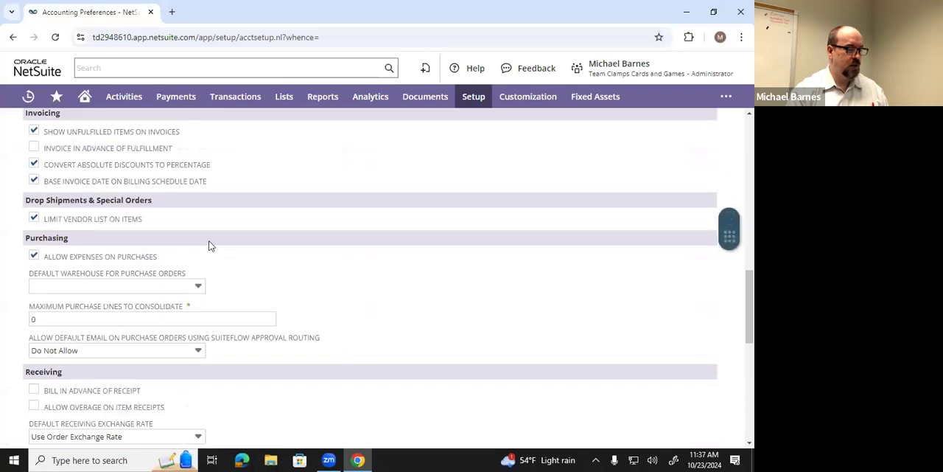
{"action": "scroll", "coordinate": [208, 243], "scroll_direction": "up", "scroll_amount": 1}
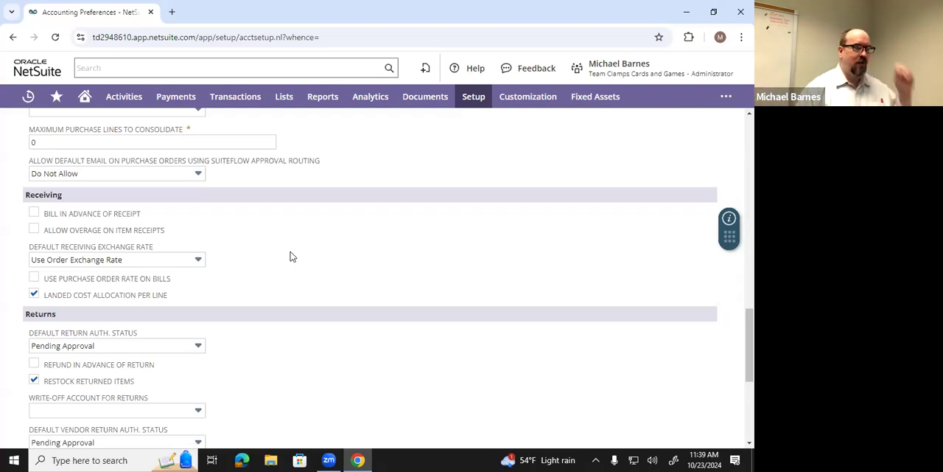
- Return home and open purchase order PO118 from the recent records
{"action": "mouse_move", "coordinate": [85, 96]}
{"action": "left_click", "coordinate": [84, 143]}
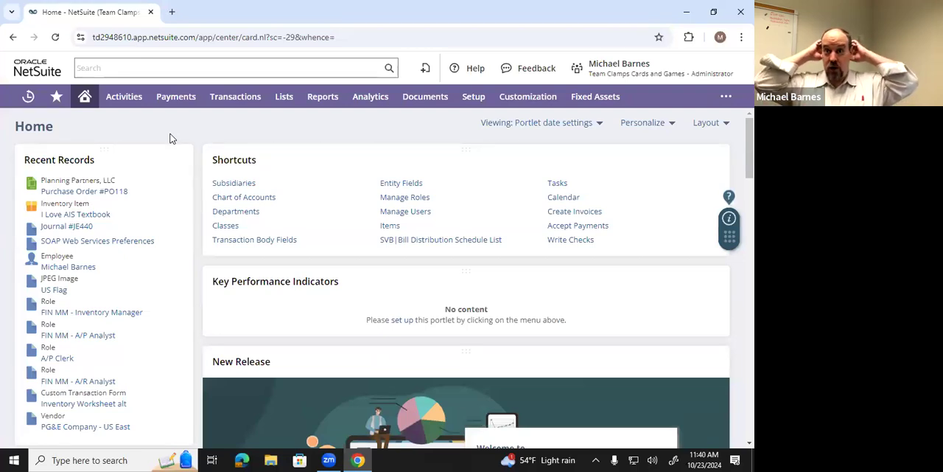
{"action": "left_click", "coordinate": [105, 193]}
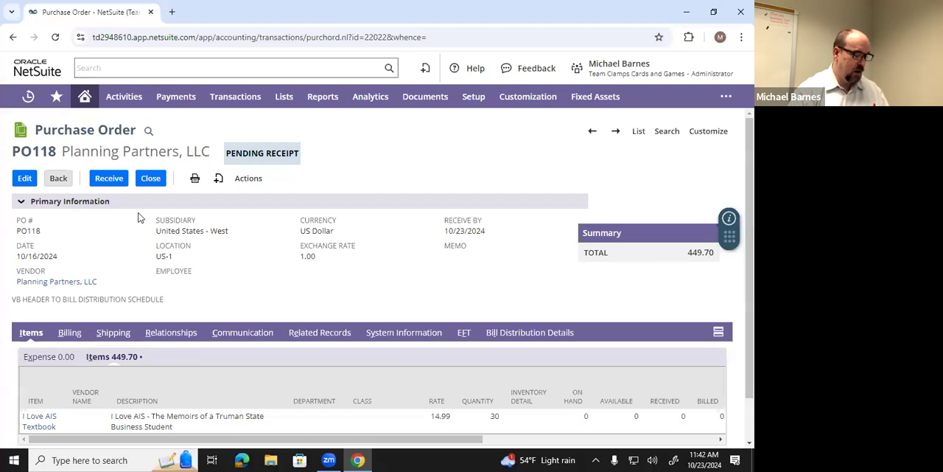
- Open the list of purchase orders waiting to be received
{"action": "mouse_move", "coordinate": [235, 96]}
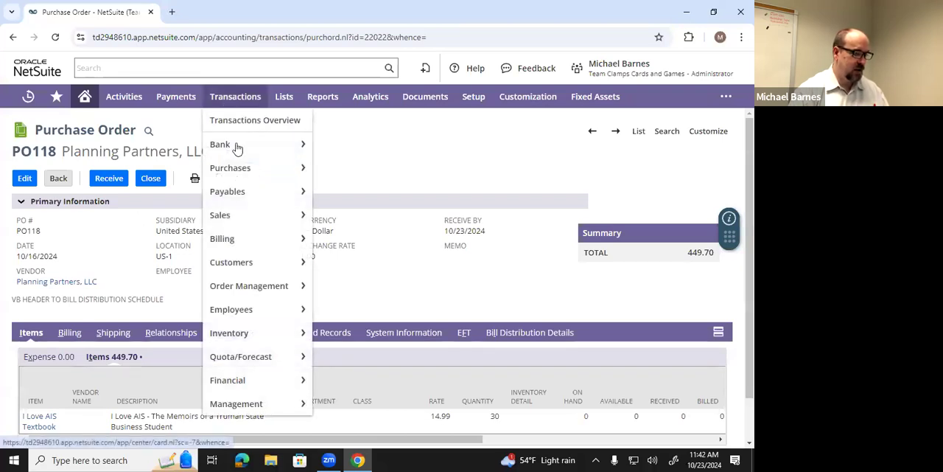
{"action": "mouse_move", "coordinate": [244, 169]}
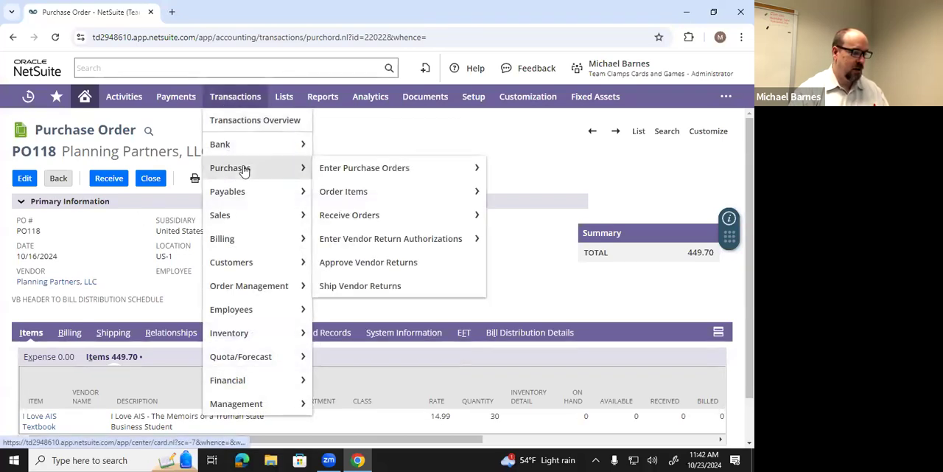
{"action": "left_click", "coordinate": [349, 215]}
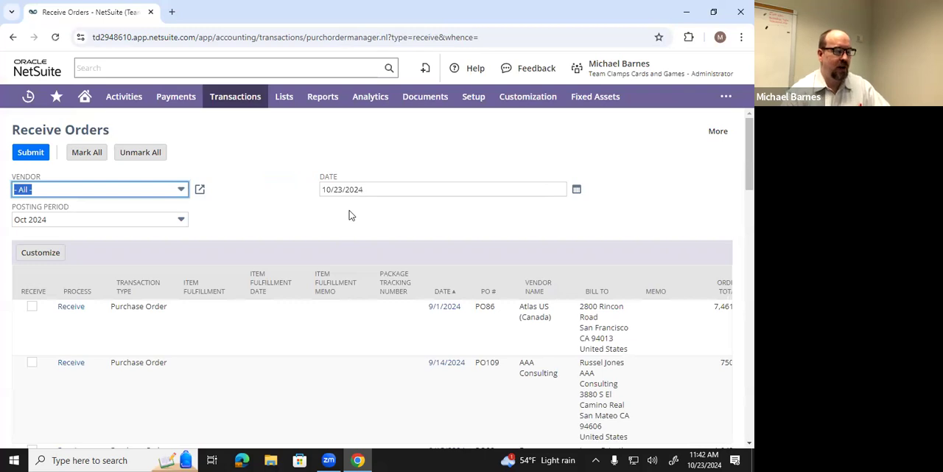
- Find purchase order PO118 for Planning Partners, LLC in the list and start receiving it
{"action": "scroll", "coordinate": [269, 315], "scroll_direction": "down", "scroll_amount": 2}
{"action": "scroll", "coordinate": [284, 302], "scroll_direction": "up", "scroll_amount": 1}
{"action": "scroll", "coordinate": [283, 302], "scroll_direction": "down", "scroll_amount": 2}
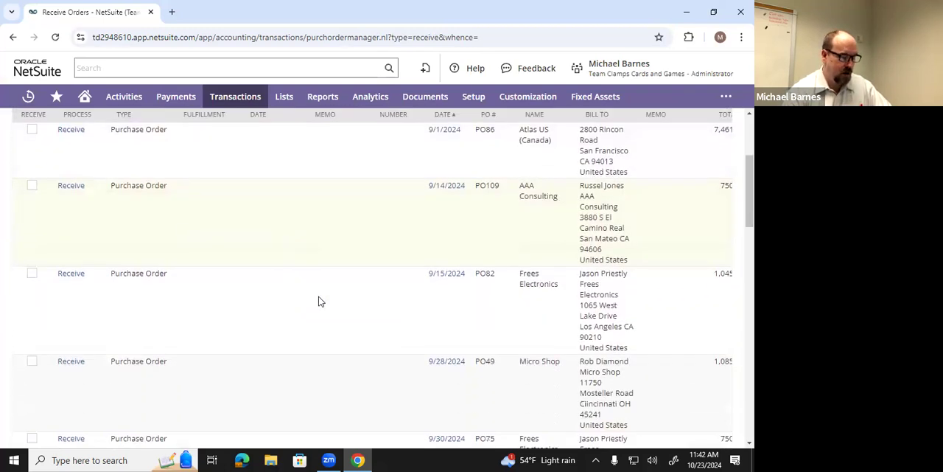
{"action": "scroll", "coordinate": [321, 302], "scroll_direction": "down", "scroll_amount": 1}
{"action": "scroll", "coordinate": [320, 301], "scroll_direction": "up", "scroll_amount": 1}
{"action": "scroll", "coordinate": [321, 302], "scroll_direction": "down", "scroll_amount": 2}
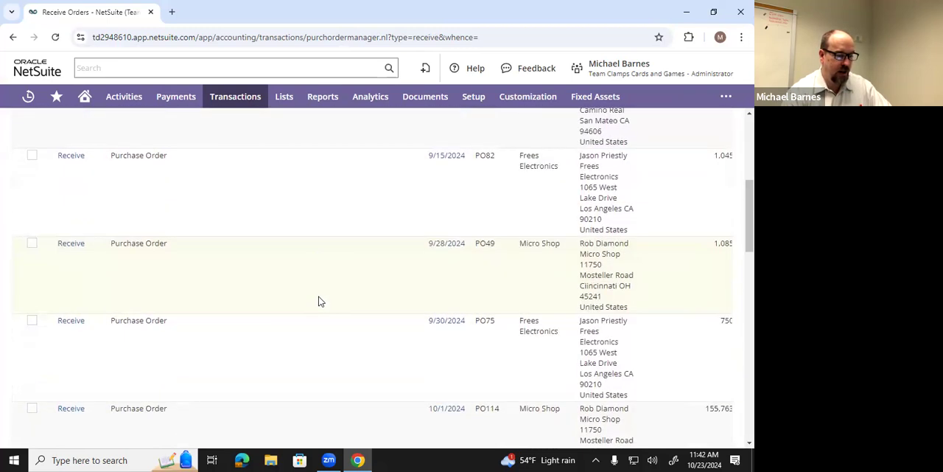
{"action": "scroll", "coordinate": [320, 301], "scroll_direction": "down", "scroll_amount": 6}
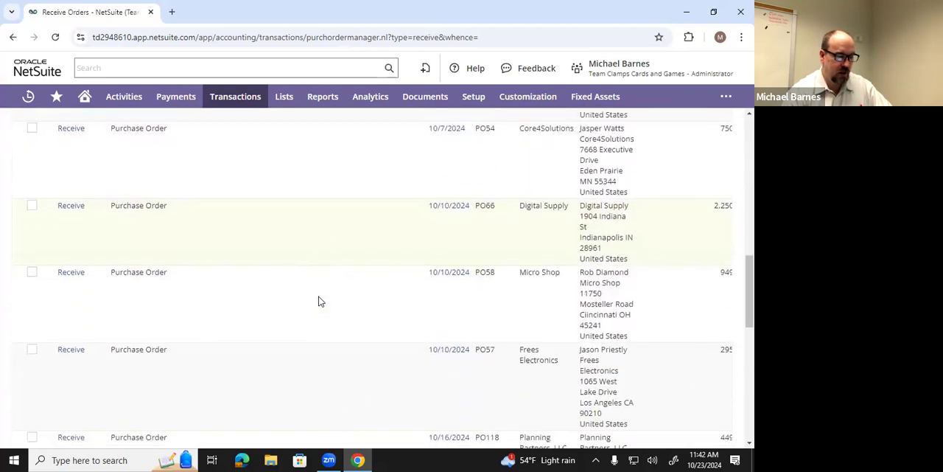
{"action": "scroll", "coordinate": [320, 301], "scroll_direction": "down", "scroll_amount": 4}
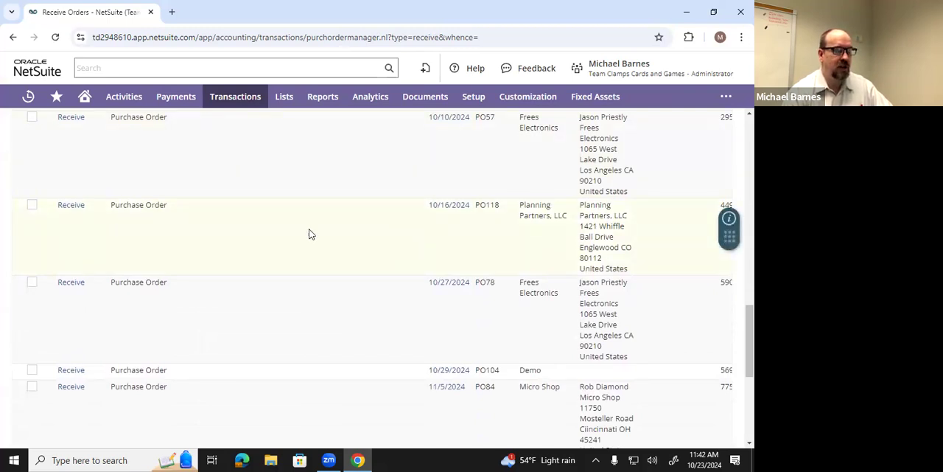
{"action": "left_click", "coordinate": [78, 211]}
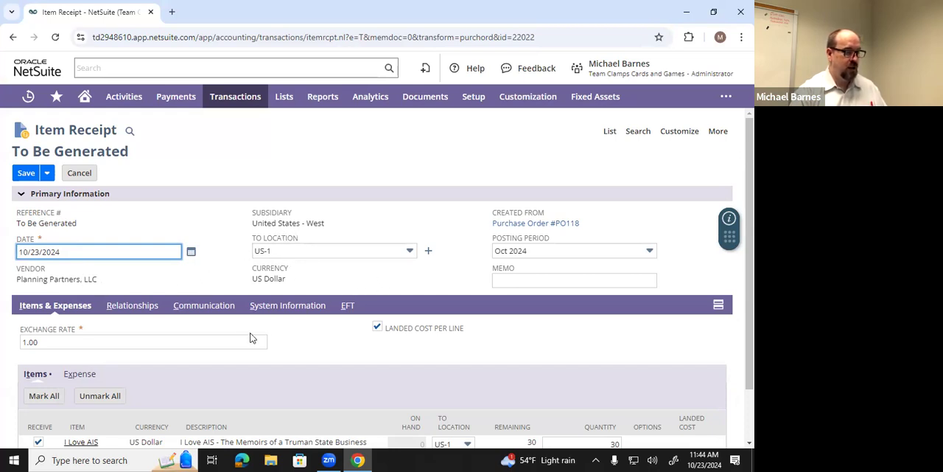
- Save the item receipt for all 30 textbooks and bill it in one go with Save & Bill
{"action": "scroll", "coordinate": [208, 338], "scroll_direction": "down", "scroll_amount": 1}
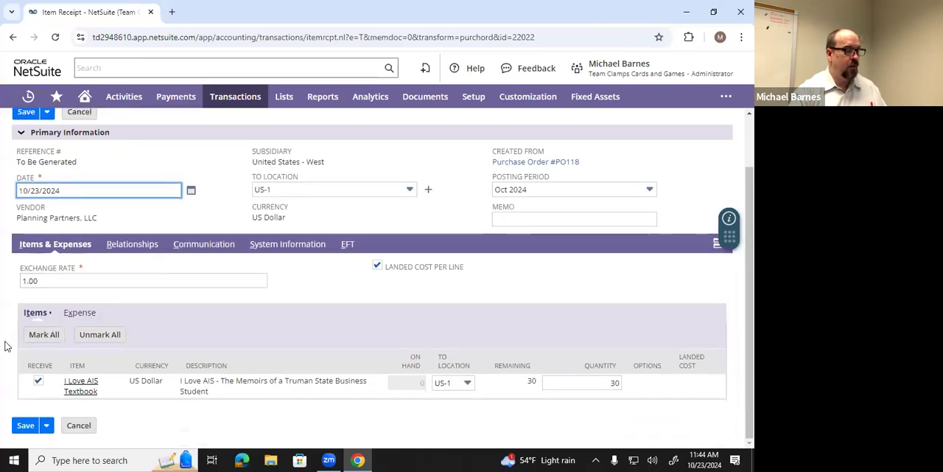
{"action": "scroll", "coordinate": [8, 353], "scroll_direction": "up", "scroll_amount": 1}
{"action": "scroll", "coordinate": [8, 354], "scroll_direction": "down", "scroll_amount": 1}
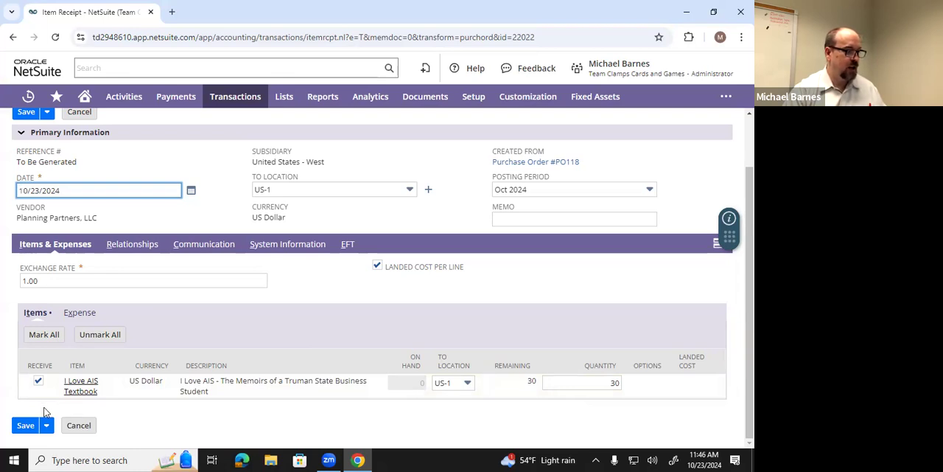
{"action": "mouse_move", "coordinate": [47, 427]}
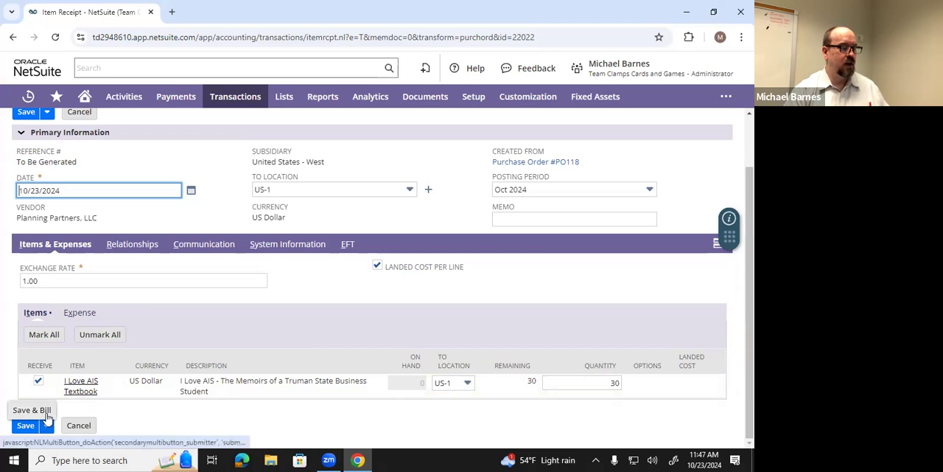
{"action": "left_click", "coordinate": [46, 415]}
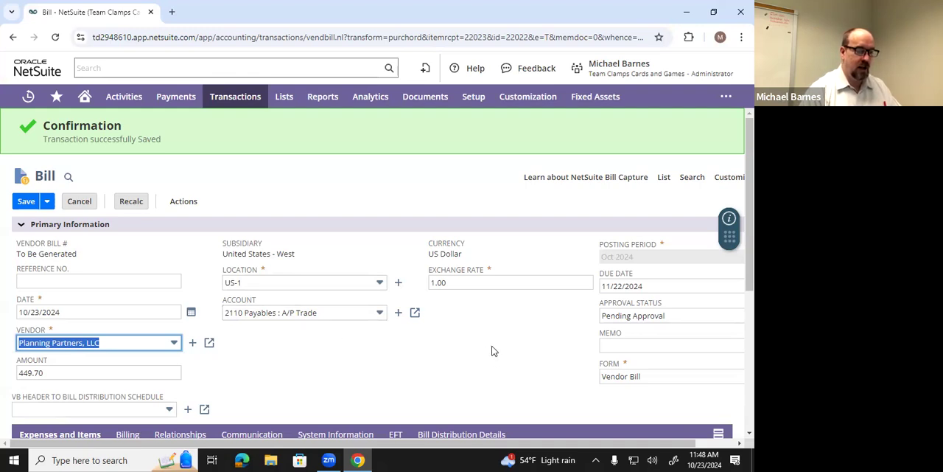
- Review the bill's item lines and open its billing details
{"action": "scroll", "coordinate": [482, 343], "scroll_direction": "down", "scroll_amount": 1}
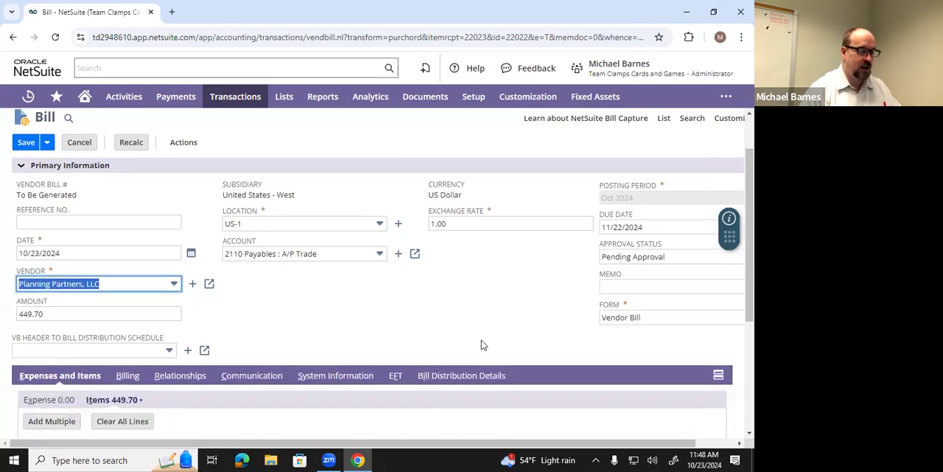
{"action": "scroll", "coordinate": [444, 340], "scroll_direction": "down", "scroll_amount": 1}
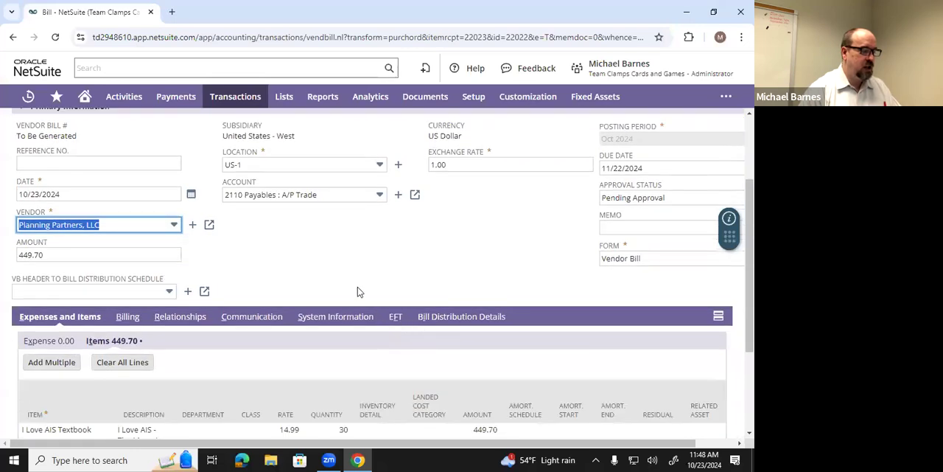
{"action": "scroll", "coordinate": [358, 287], "scroll_direction": "up", "scroll_amount": 1}
{"action": "scroll", "coordinate": [358, 289], "scroll_direction": "down", "scroll_amount": 3}
{"action": "scroll", "coordinate": [357, 289], "scroll_direction": "up", "scroll_amount": 1}
{"action": "scroll", "coordinate": [357, 289], "scroll_direction": "down", "scroll_amount": 1}
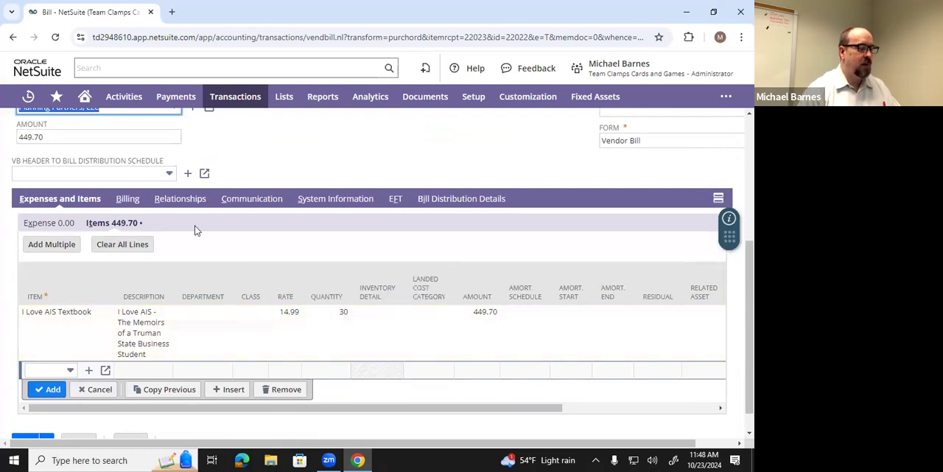
{"action": "left_click", "coordinate": [131, 205]}
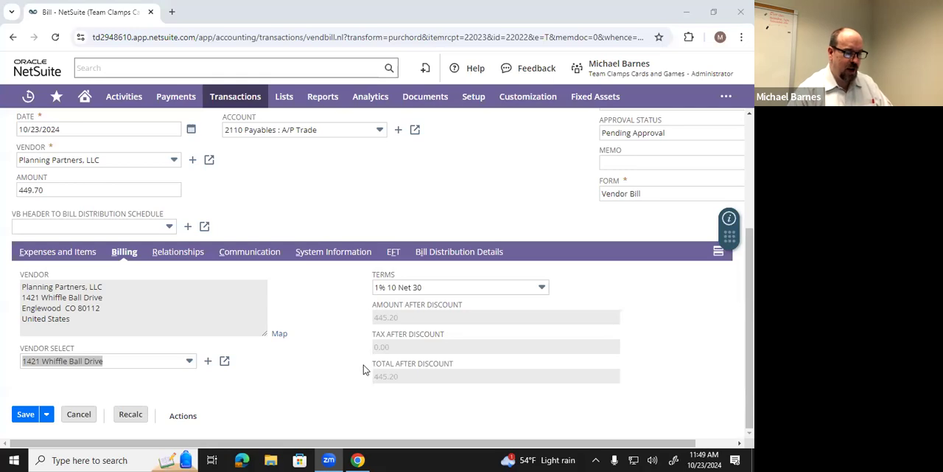
- Switch between the bill's items and billing details to compare the amount and discount terms
{"action": "left_click", "coordinate": [77, 255]}
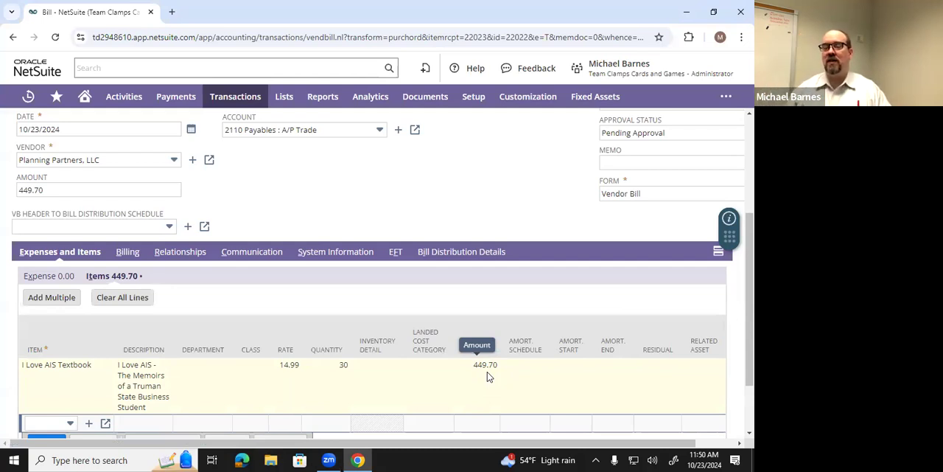
{"action": "left_click", "coordinate": [126, 251]}
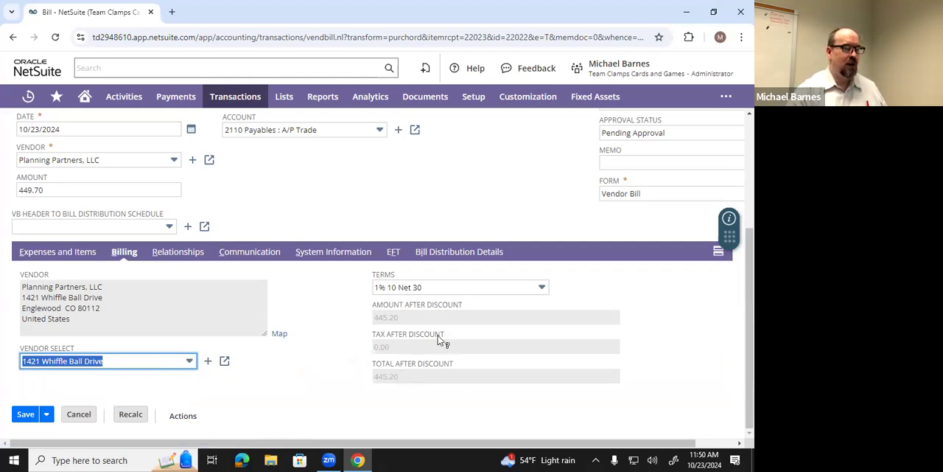
{"action": "scroll", "coordinate": [448, 336], "scroll_direction": "up", "scroll_amount": 2}
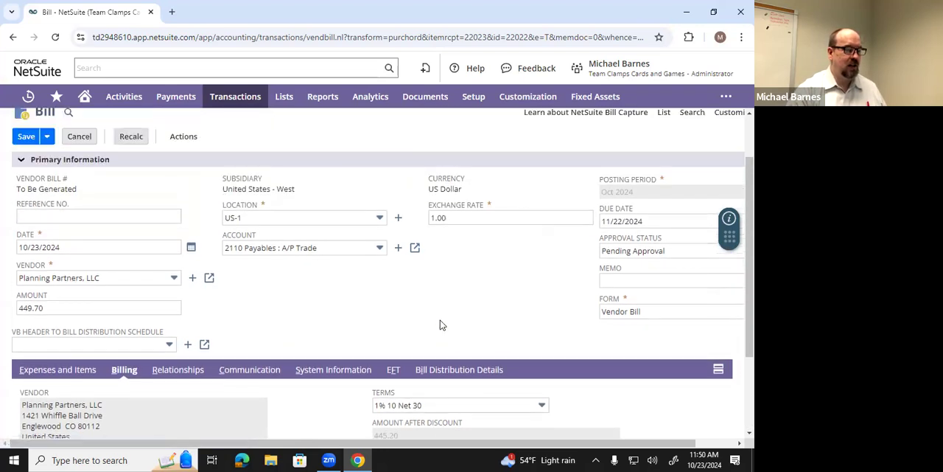
{"action": "scroll", "coordinate": [442, 328], "scroll_direction": "down", "scroll_amount": 2}
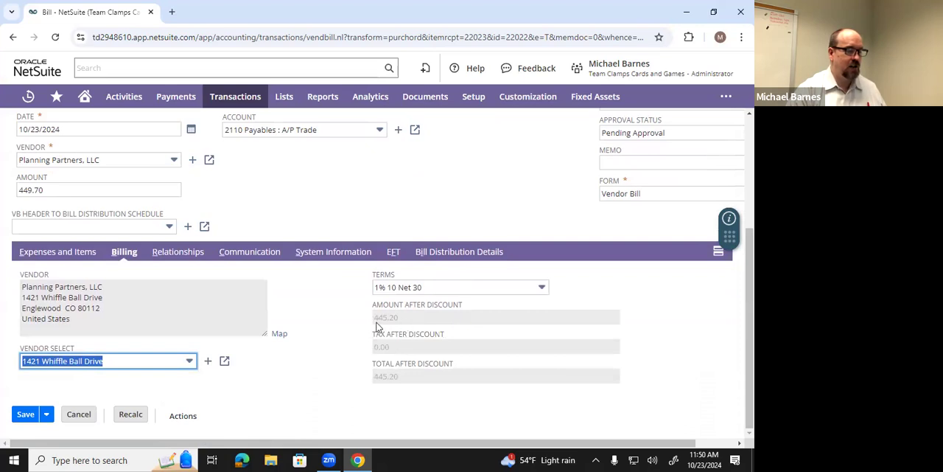
{"action": "scroll", "coordinate": [335, 288], "scroll_direction": "up", "scroll_amount": 2}
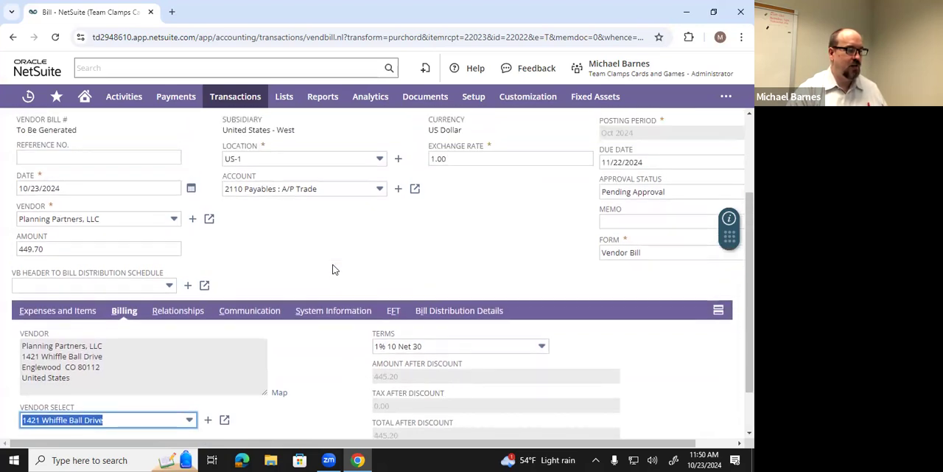
{"action": "scroll", "coordinate": [333, 285], "scroll_direction": "down", "scroll_amount": 2}
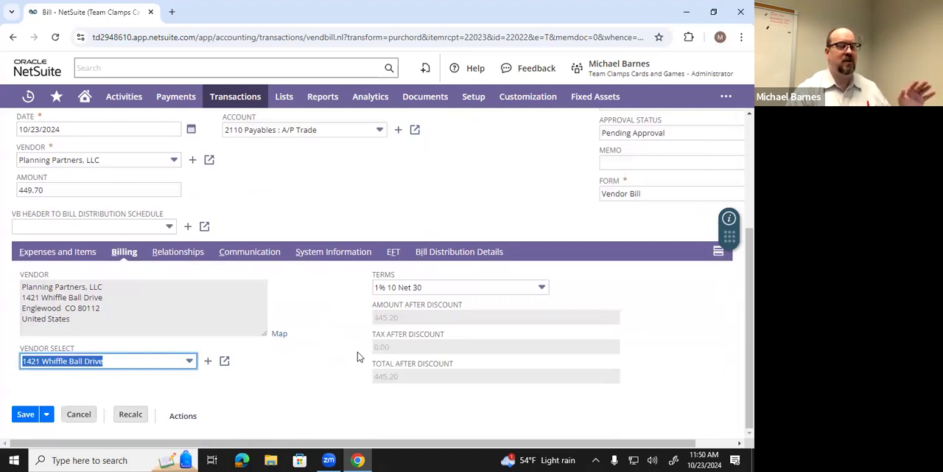
- Save the vendor bill and start a payment for it
{"action": "mouse_move", "coordinate": [30, 418]}
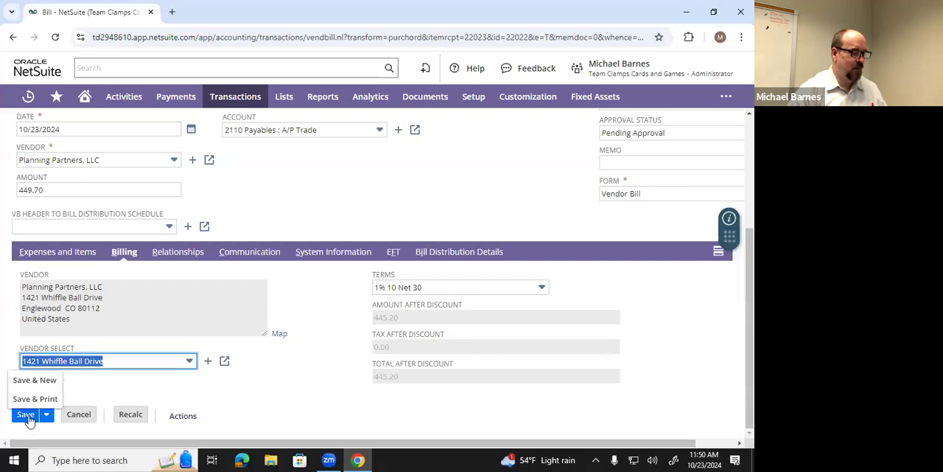
{"action": "left_click", "coordinate": [26, 415]}
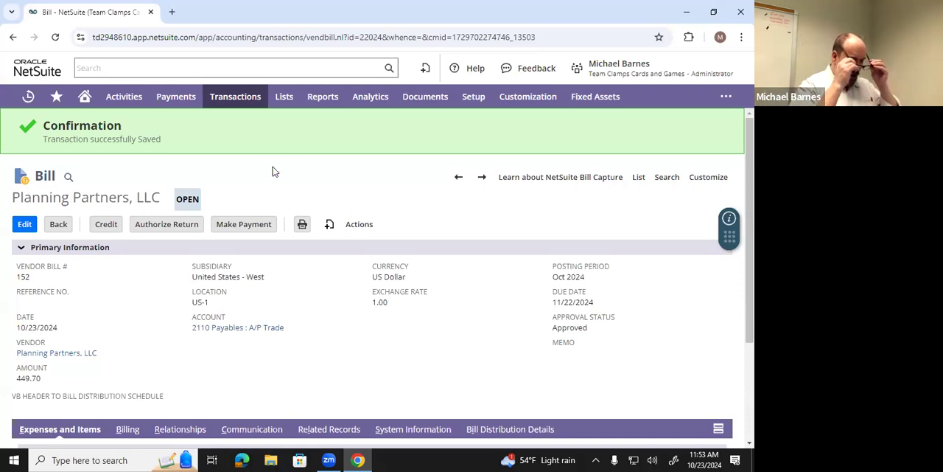
{"action": "left_click", "coordinate": [243, 230]}
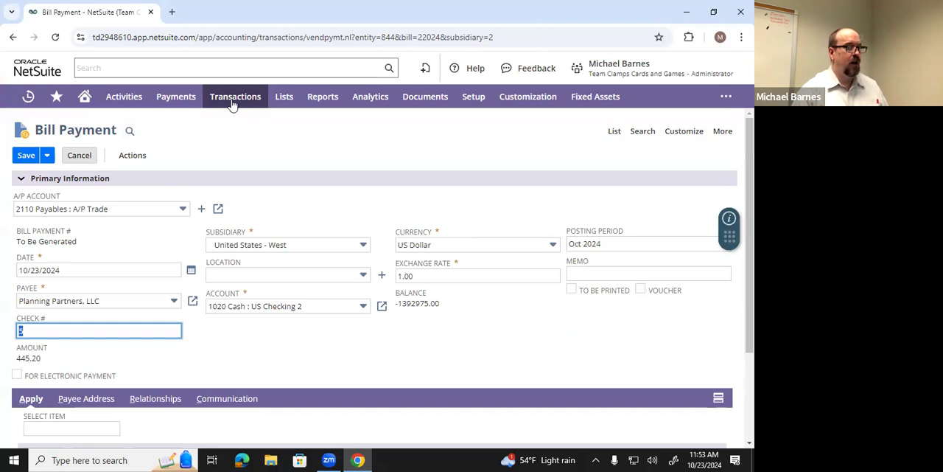
{"action": "mouse_move", "coordinate": [233, 101]}
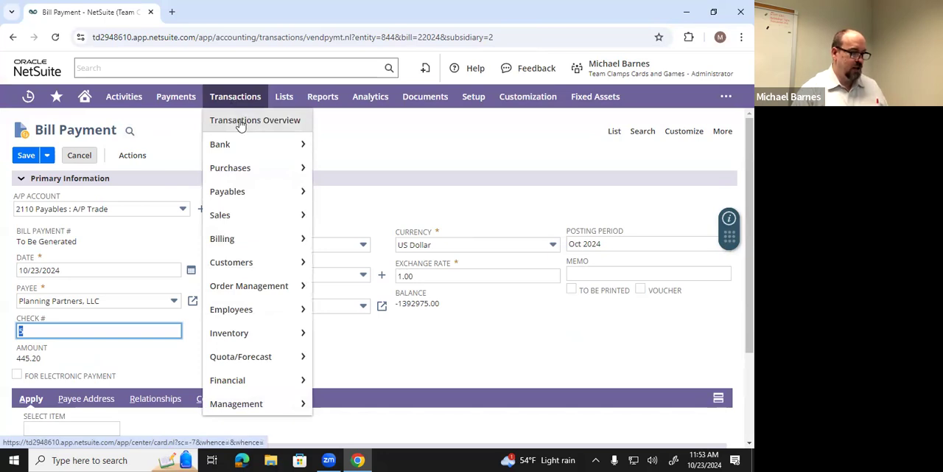
{"action": "mouse_move", "coordinate": [238, 190]}
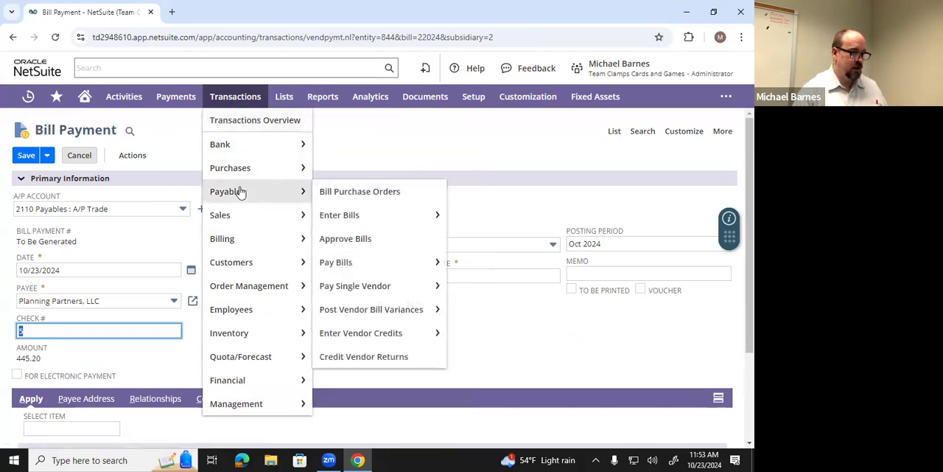
{"action": "mouse_move", "coordinate": [361, 285]}
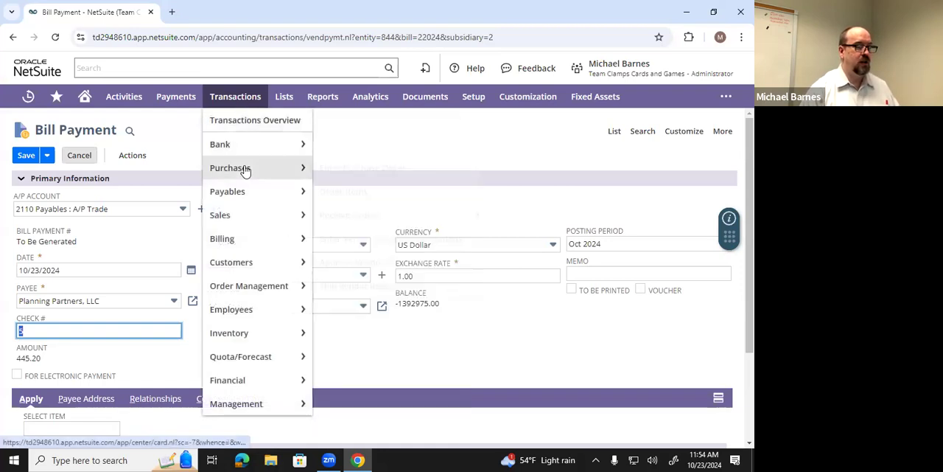
- Mark the bill payment as To Be Printed and save it
{"action": "mouse_move", "coordinate": [310, 198]}
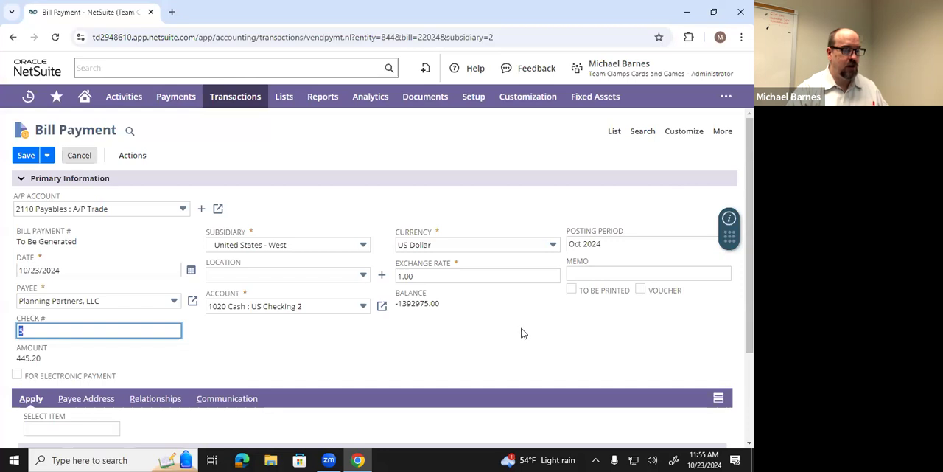
{"action": "left_click", "coordinate": [572, 291]}
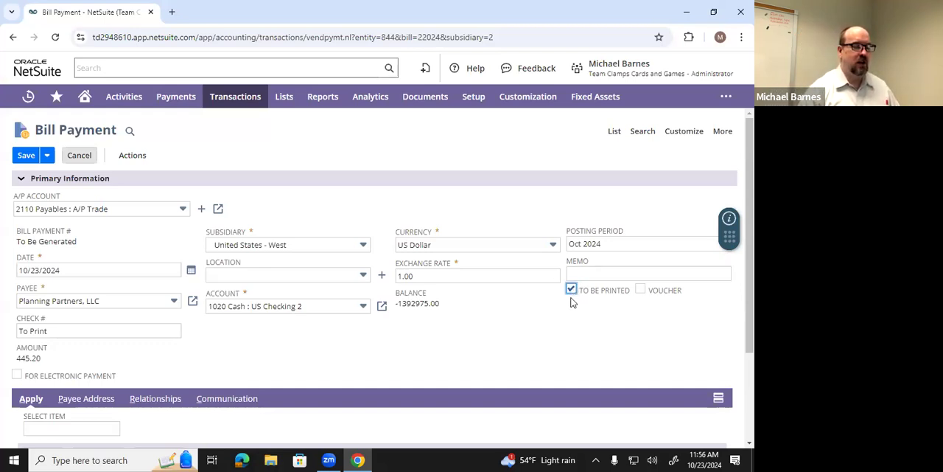
{"action": "scroll", "coordinate": [510, 288], "scroll_direction": "down", "scroll_amount": 3}
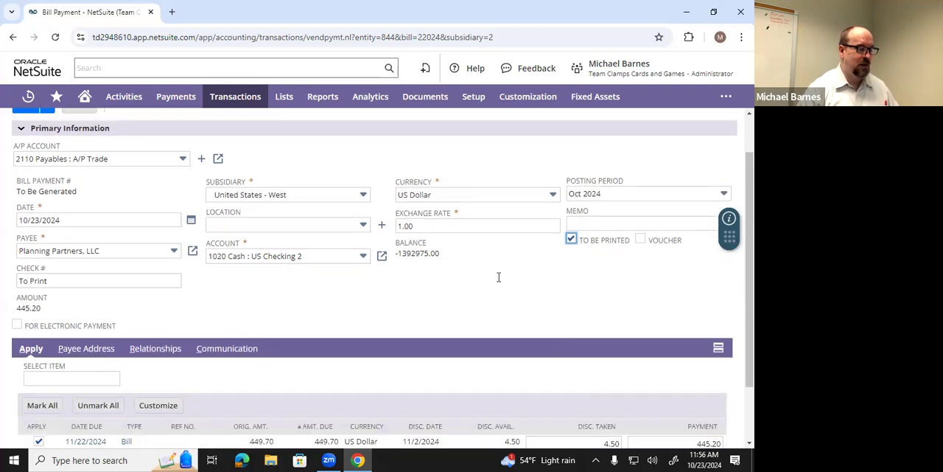
{"action": "scroll", "coordinate": [471, 269], "scroll_direction": "down", "scroll_amount": 1}
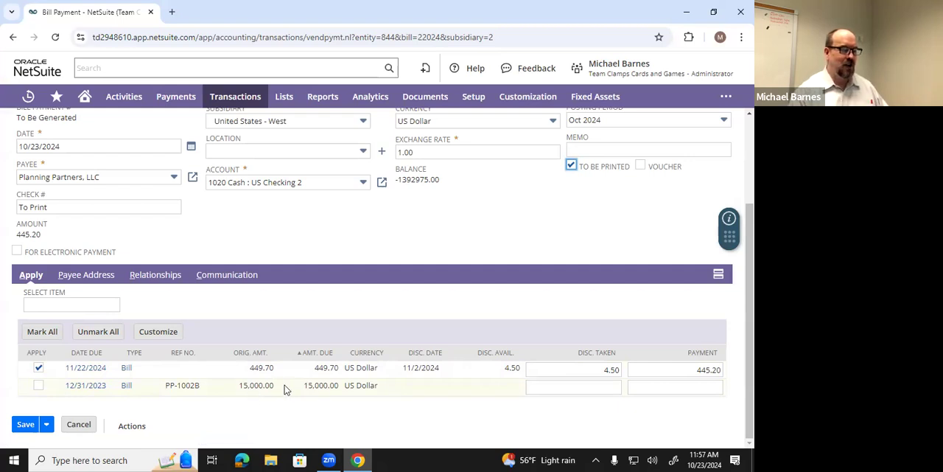
{"action": "scroll", "coordinate": [302, 389], "scroll_direction": "up", "scroll_amount": 3}
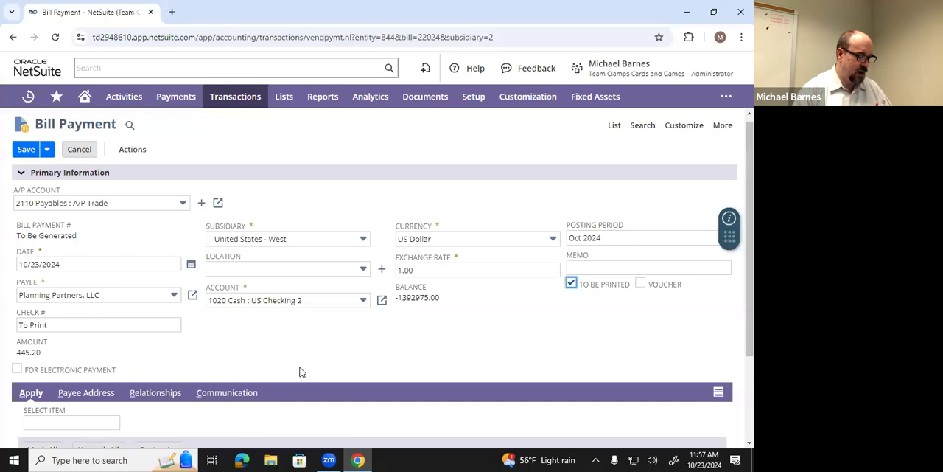
{"action": "scroll", "coordinate": [298, 371], "scroll_direction": "down", "scroll_amount": 2}
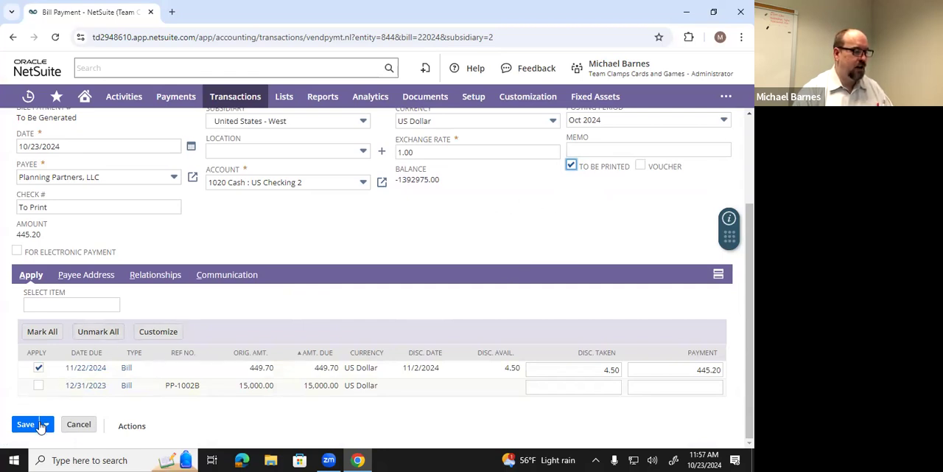
{"action": "mouse_move", "coordinate": [41, 424]}
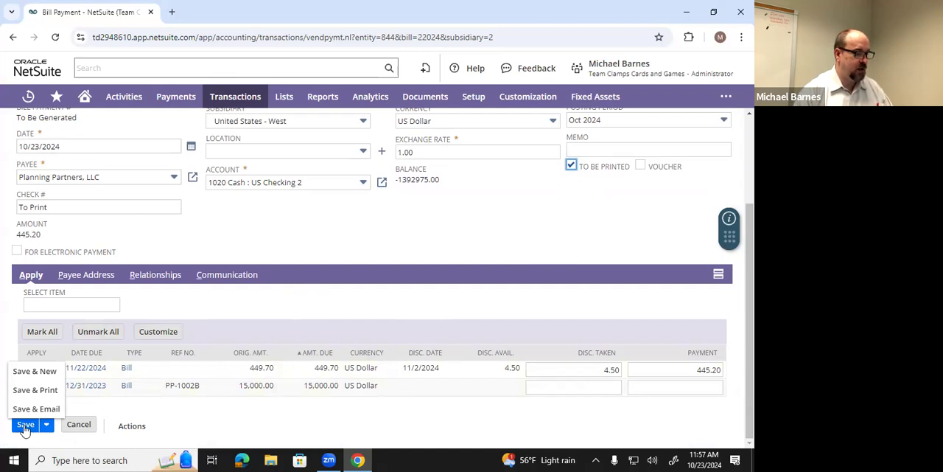
{"action": "left_click", "coordinate": [25, 425]}
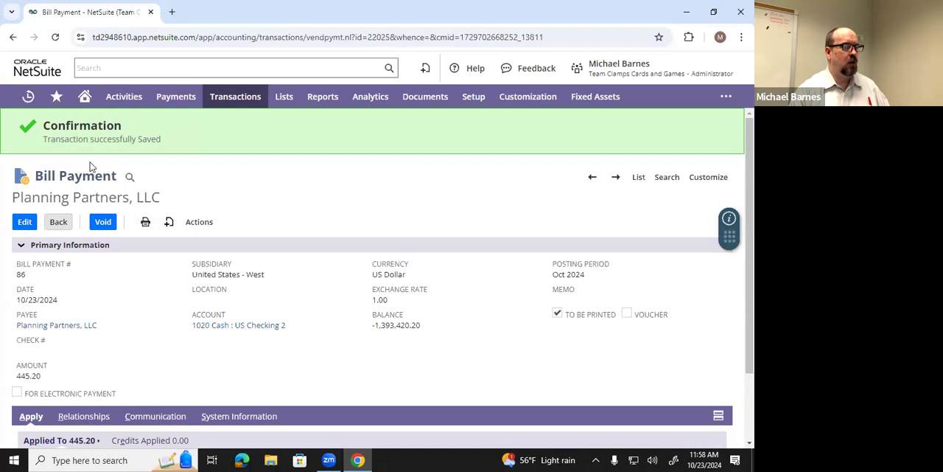
- Open the Print Checks & Forms page and choose to print checks
{"action": "left_click", "coordinate": [85, 107]}
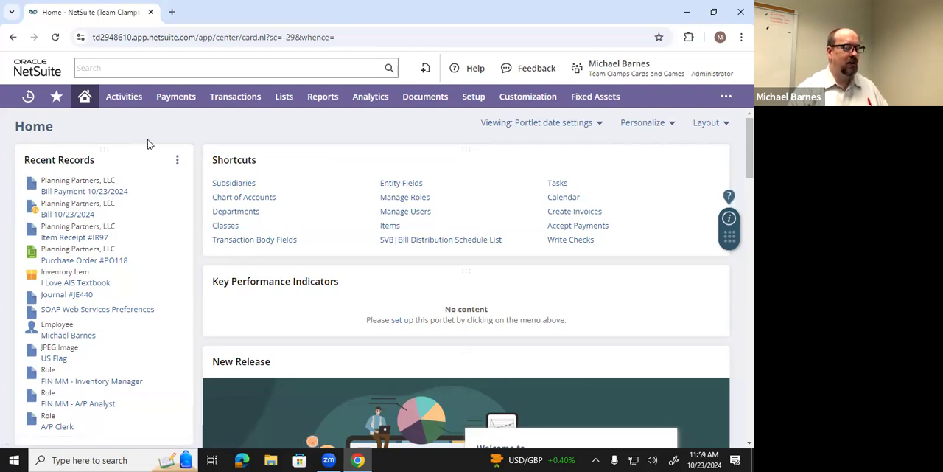
{"action": "mouse_move", "coordinate": [228, 106]}
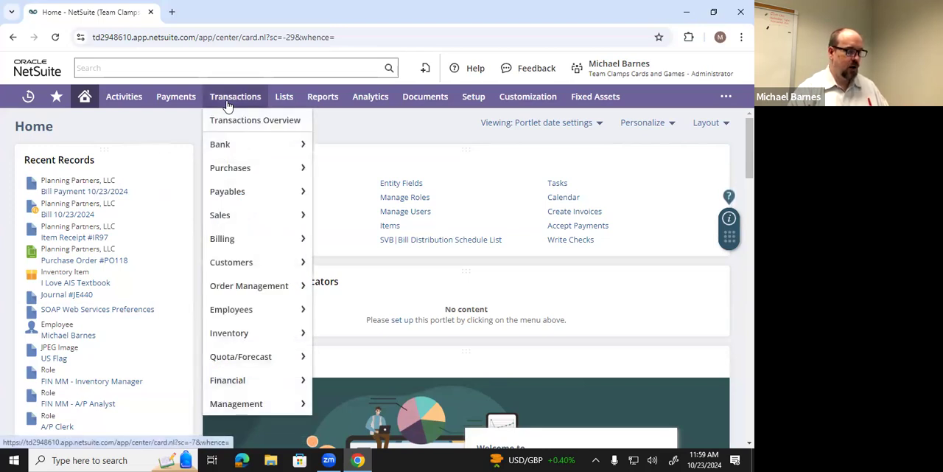
{"action": "mouse_move", "coordinate": [244, 288]}
{"action": "mouse_move", "coordinate": [243, 409]}
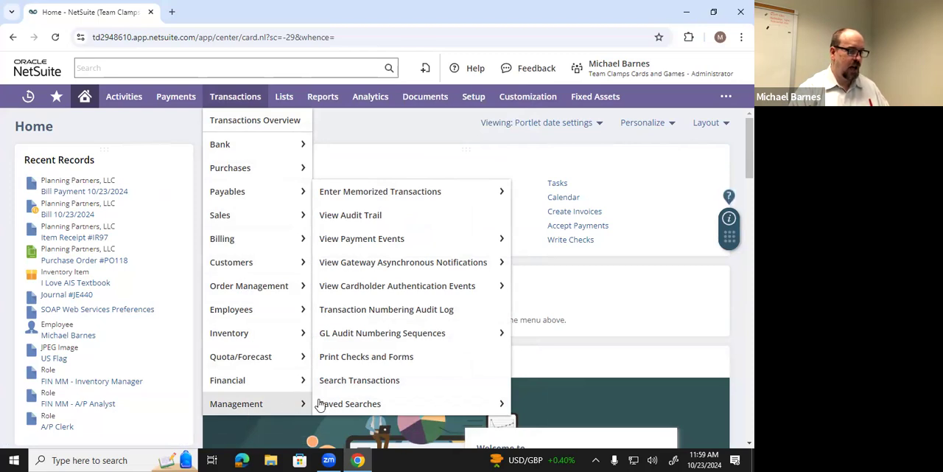
{"action": "left_click", "coordinate": [430, 362]}
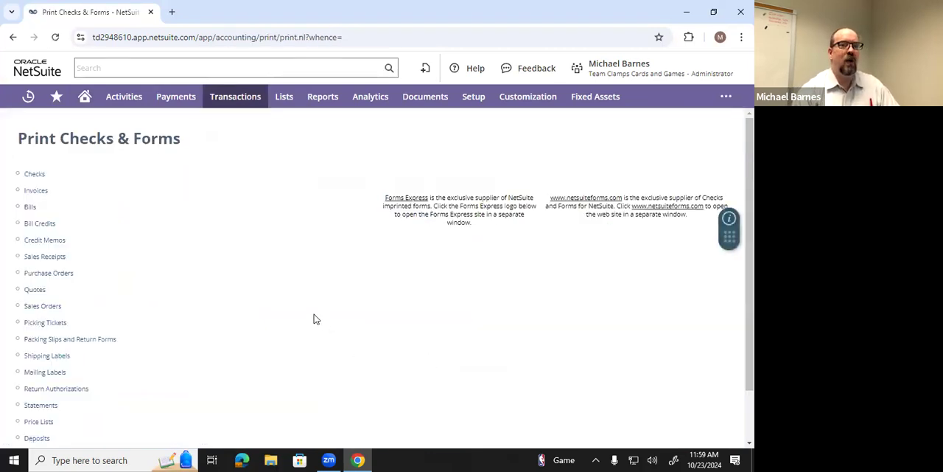
{"action": "left_click", "coordinate": [34, 175]}
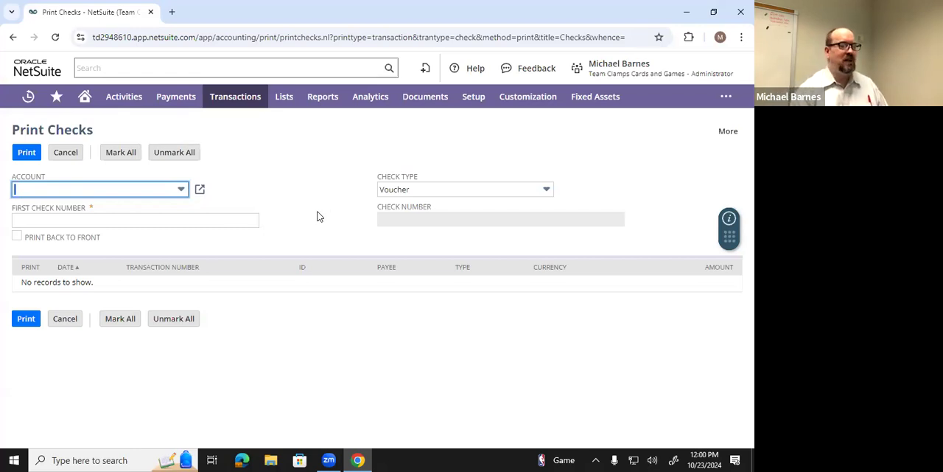
- Select account 1020 Cash : US Checking 2, mark the Planning Partners, LLC payment 86, and print its check
{"action": "left_click", "coordinate": [181, 190]}
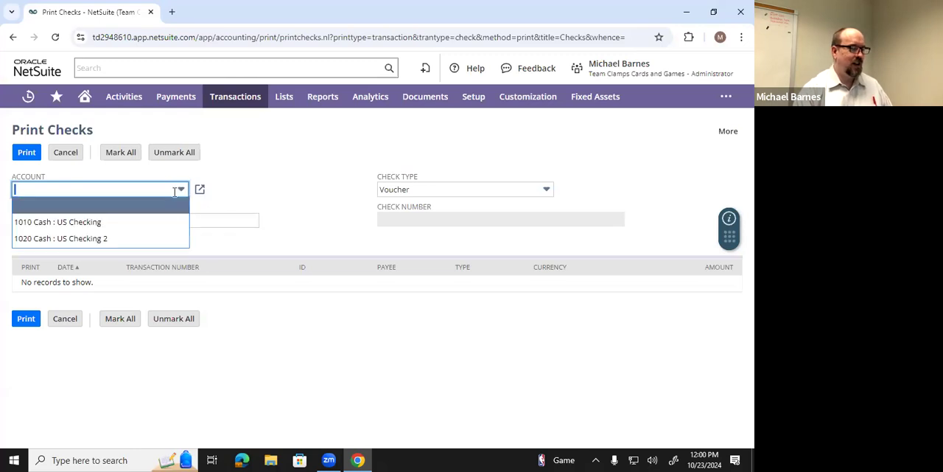
{"action": "left_click", "coordinate": [133, 238]}
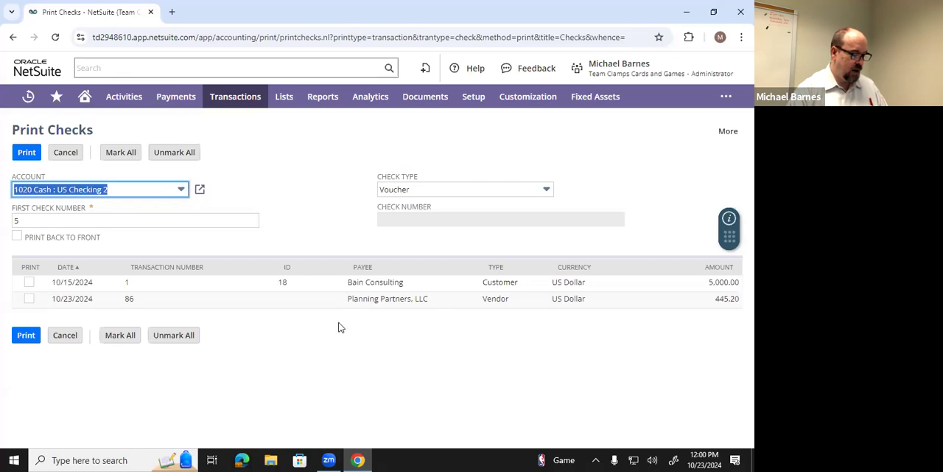
{"action": "left_click", "coordinate": [29, 300]}
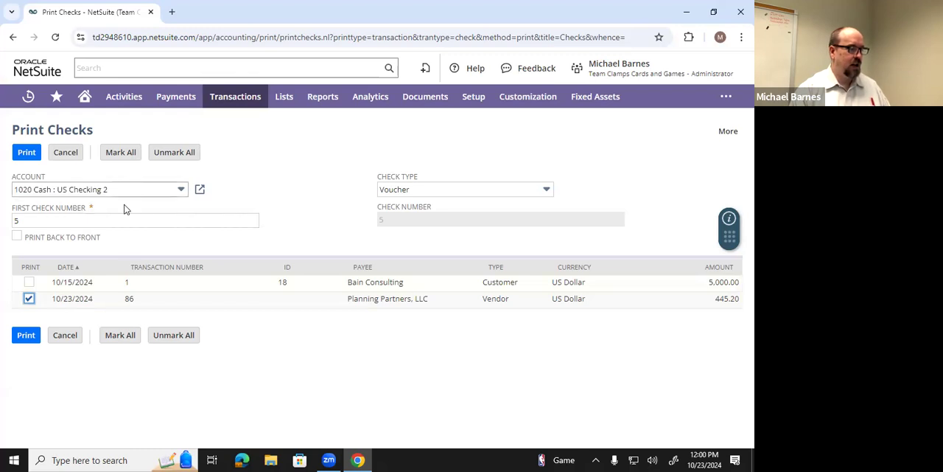
{"action": "left_click", "coordinate": [27, 337]}
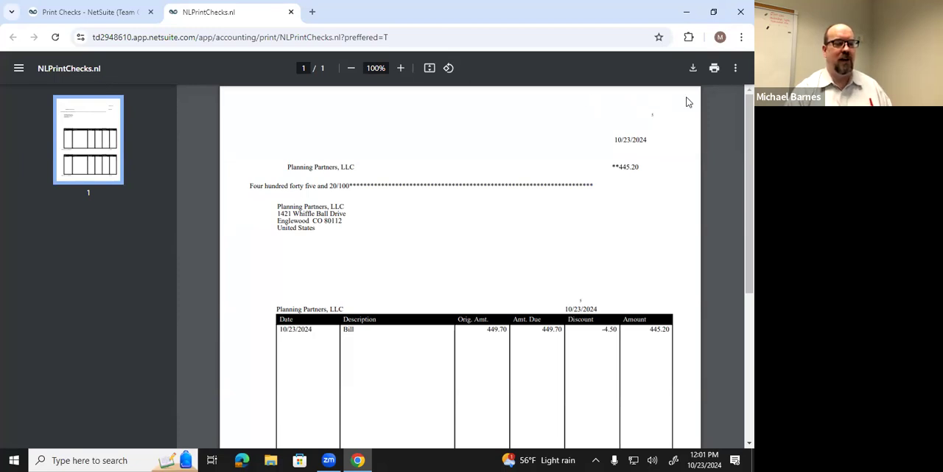
{"action": "left_click", "coordinate": [715, 70]}
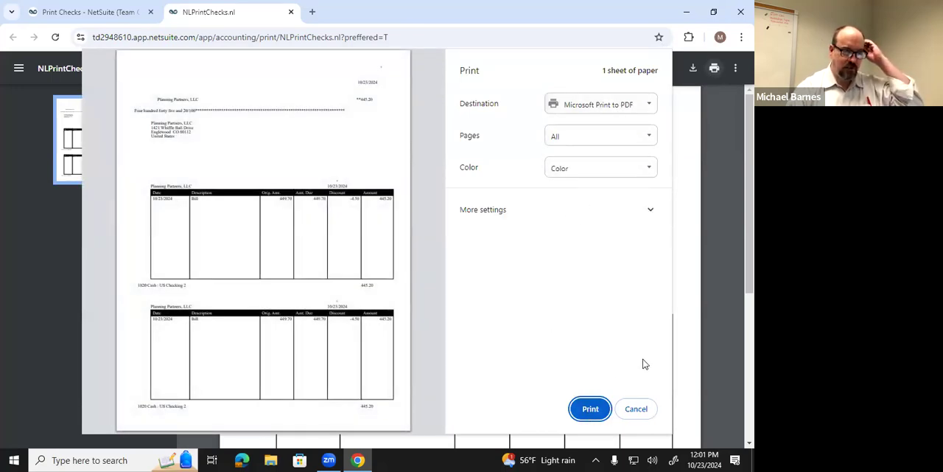
{"action": "left_click", "coordinate": [637, 409]}
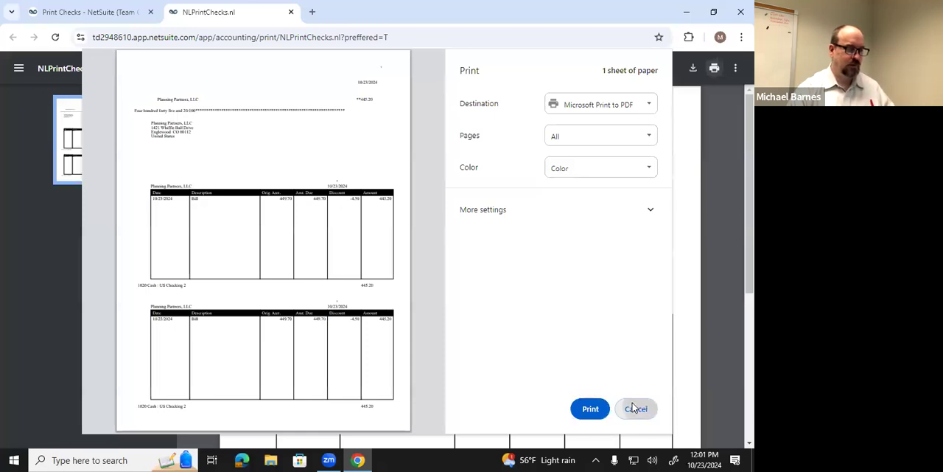
- Open NS5 Check Example.pdf from the AIS NetSuite Files folder to compare it with the printed check
{"action": "left_click", "coordinate": [272, 460]}
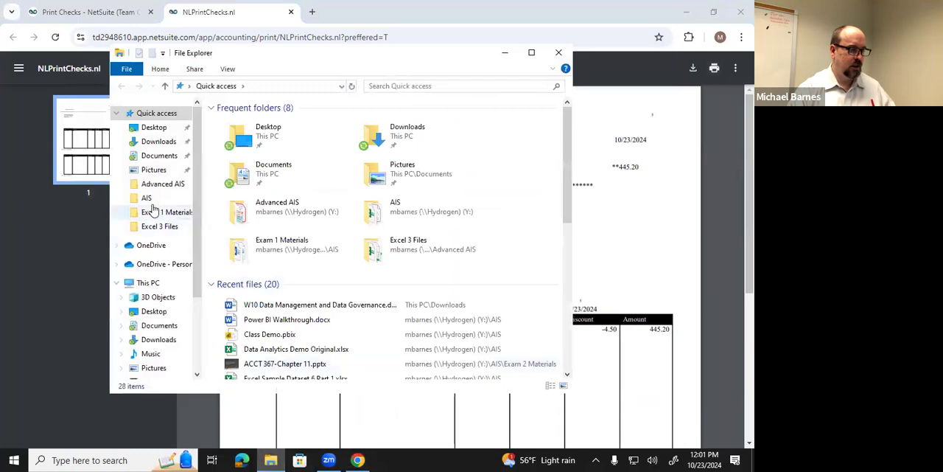
{"action": "left_click", "coordinate": [176, 199]}
{"action": "double_click", "coordinate": [248, 146]}
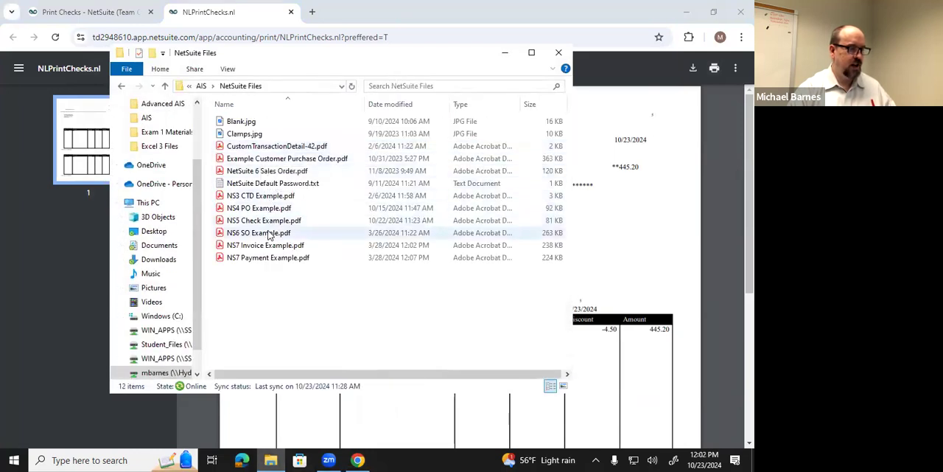
{"action": "double_click", "coordinate": [270, 223]}
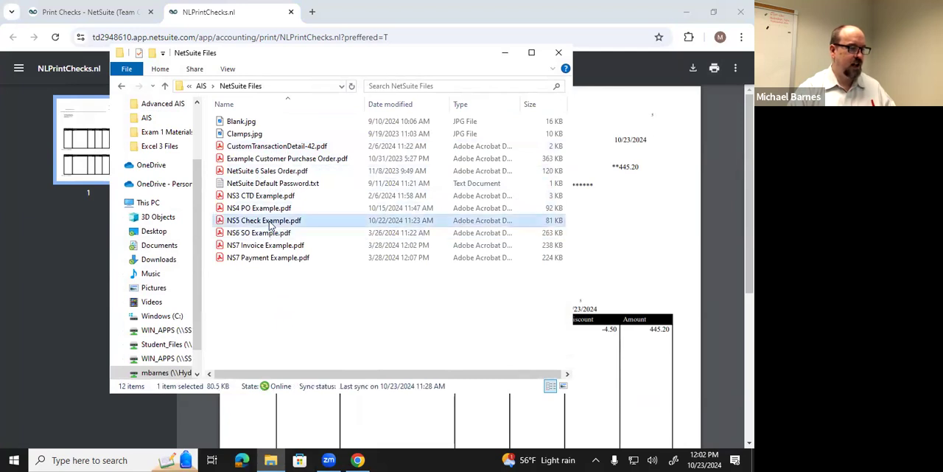
{"action": "double_click", "coordinate": [313, 193]}
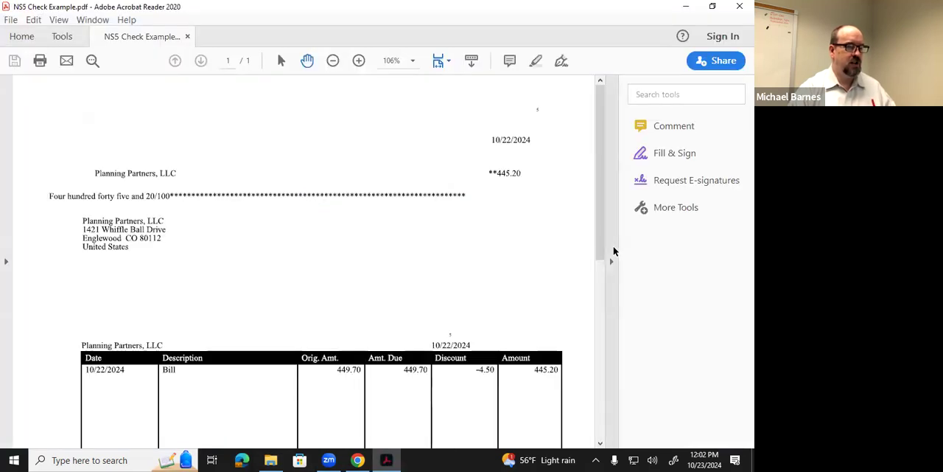
{"action": "left_click", "coordinate": [612, 258]}
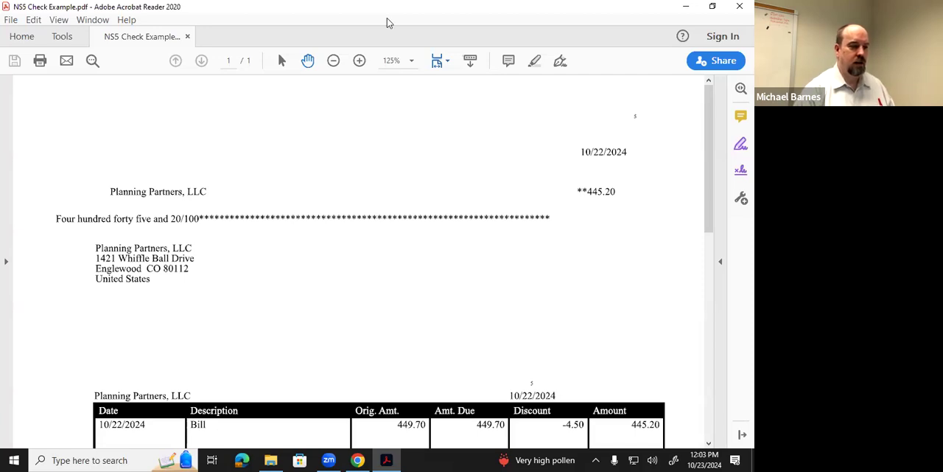
{"action": "left_click", "coordinate": [599, 71]}
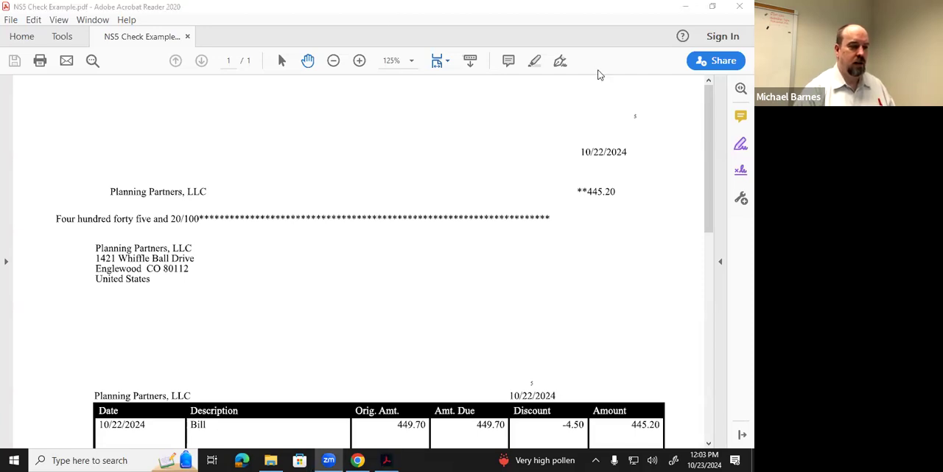